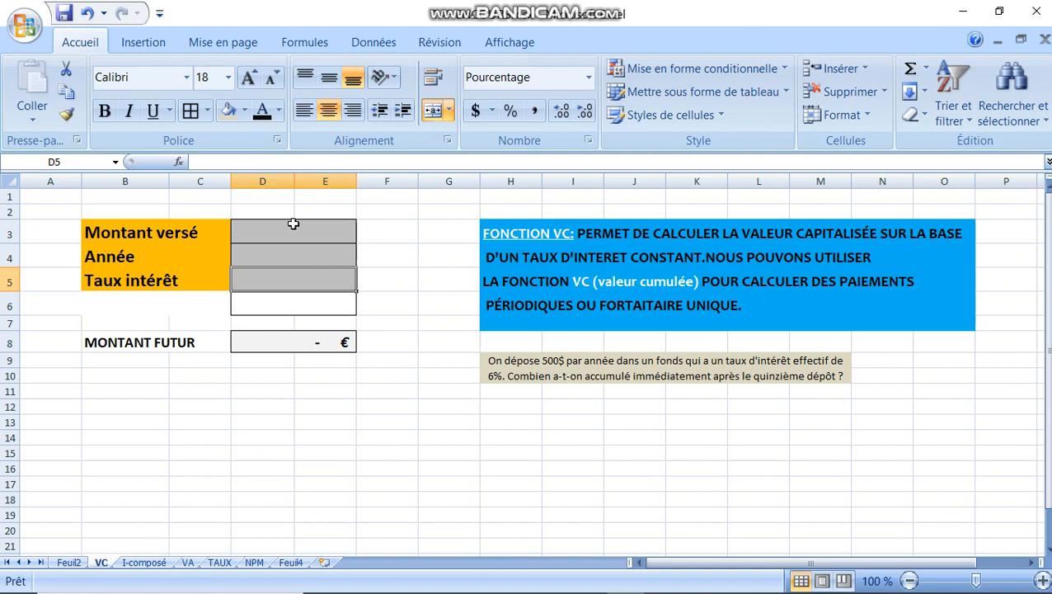
Step: Enter 500 as the Montant versé in D3 and apply the dollar accounting format to it
{"action": "left_click", "coordinate": [293, 224]}
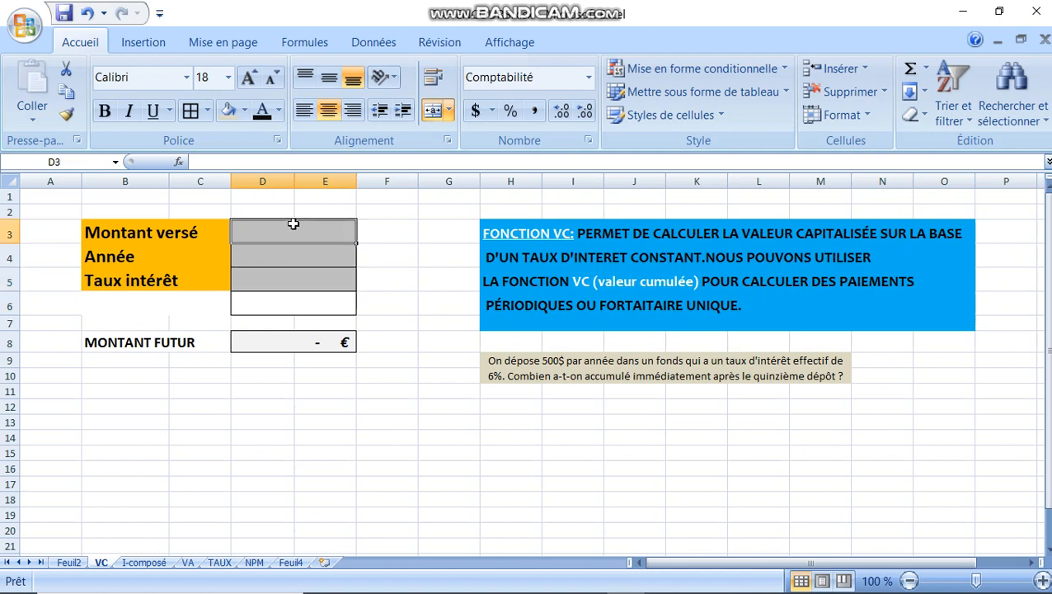
{"action": "type", "text": "500"}
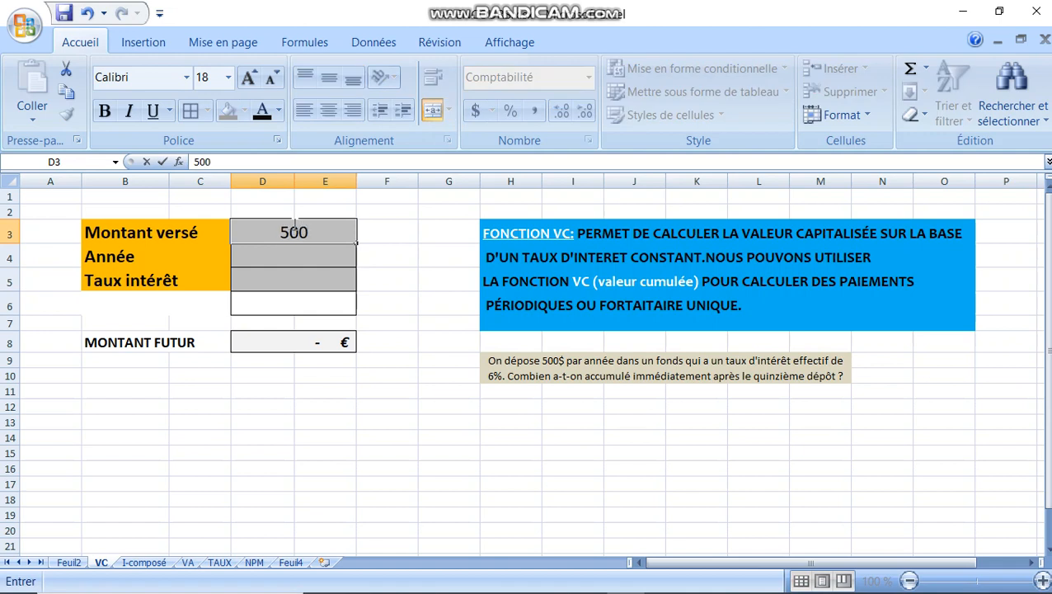
{"action": "key", "text": "Return"}
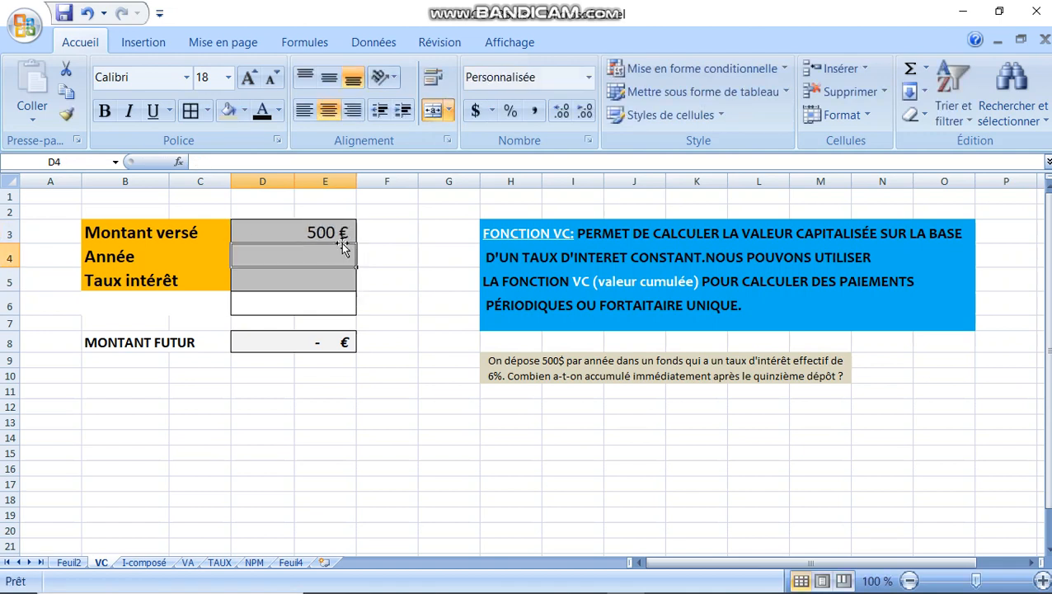
{"action": "left_click", "coordinate": [474, 111]}
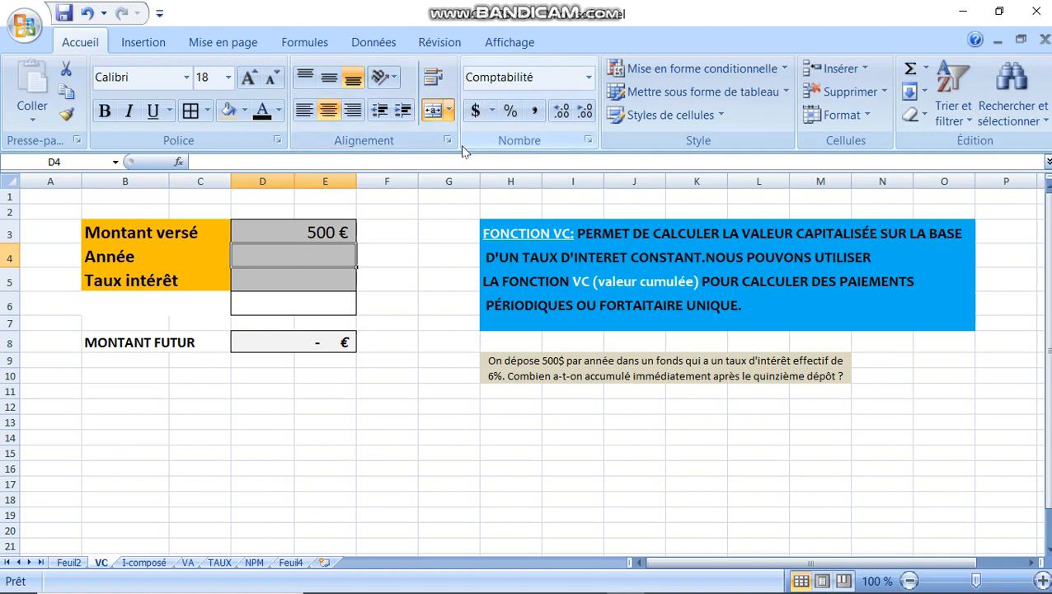
{"action": "left_click", "coordinate": [351, 232]}
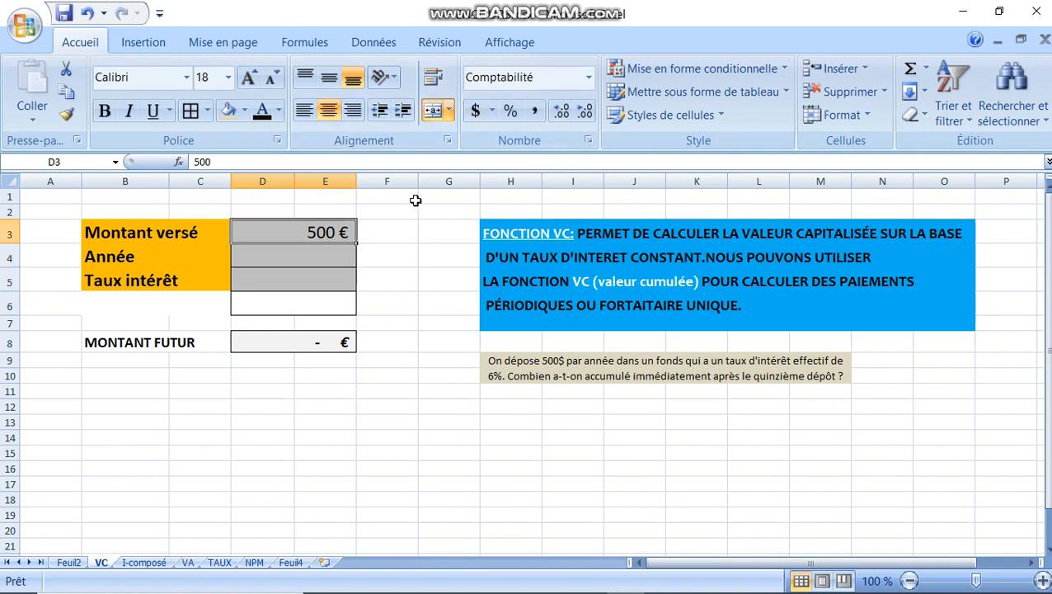
{"action": "left_click", "coordinate": [474, 112]}
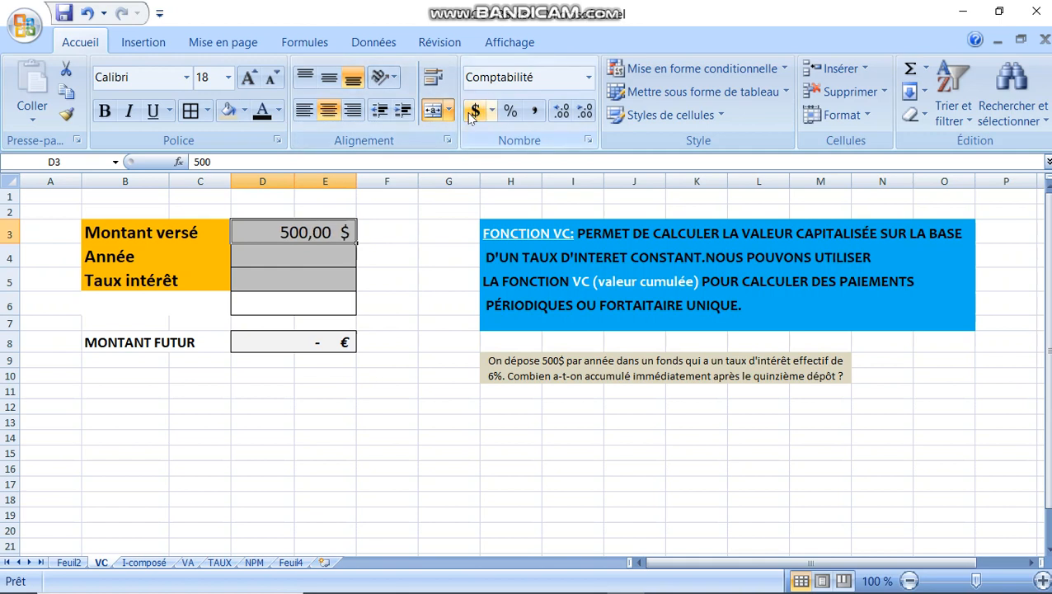
Step: Enter 15 as the Année value in D4 and format it as Nombre with no decimal places
{"action": "left_click", "coordinate": [291, 250]}
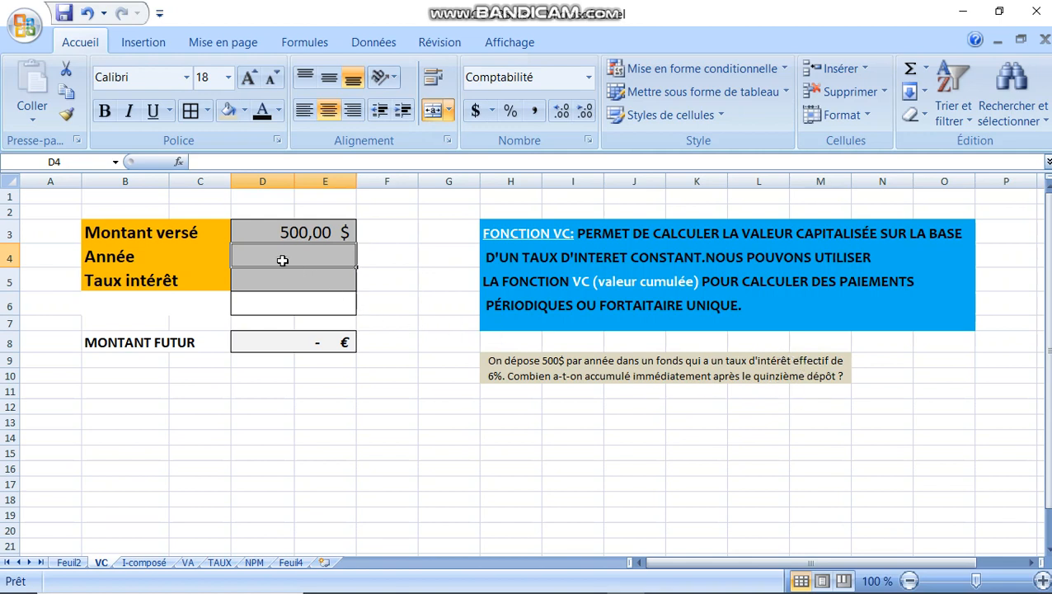
{"action": "type", "text": "15"}
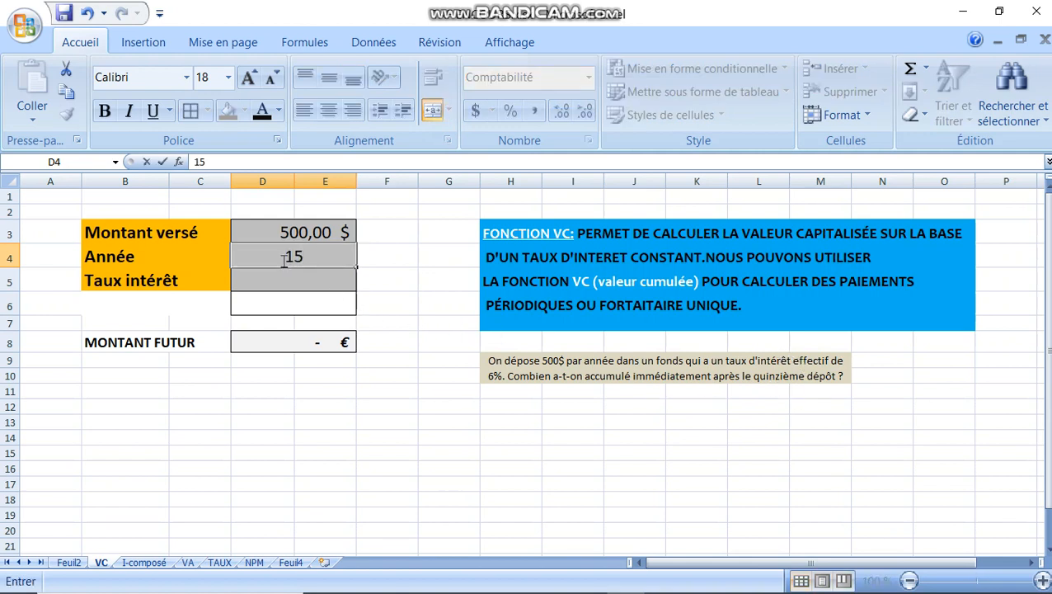
{"action": "left_click", "coordinate": [282, 277]}
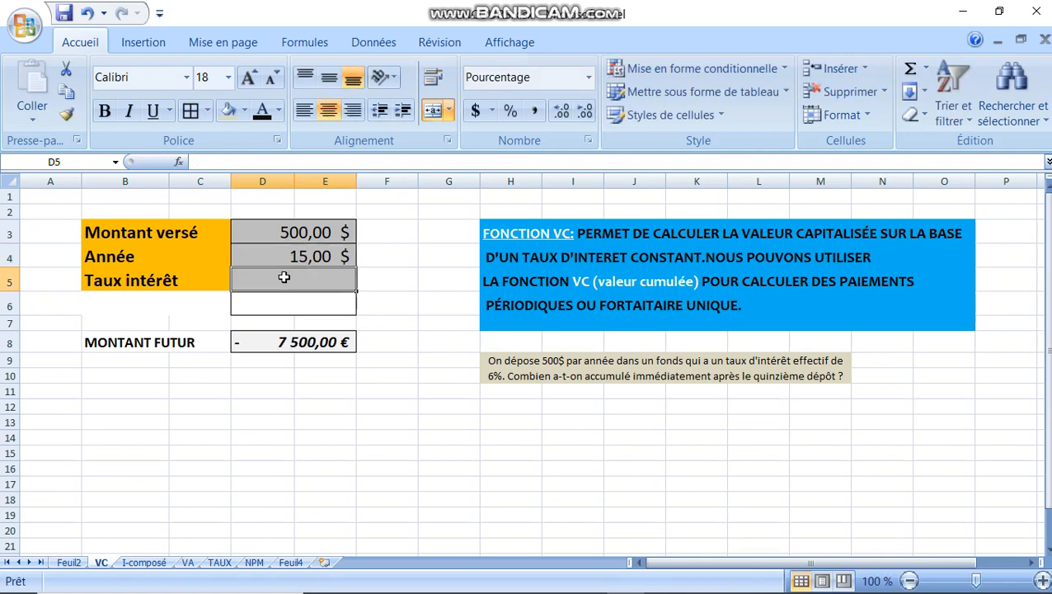
{"action": "left_click", "coordinate": [310, 258]}
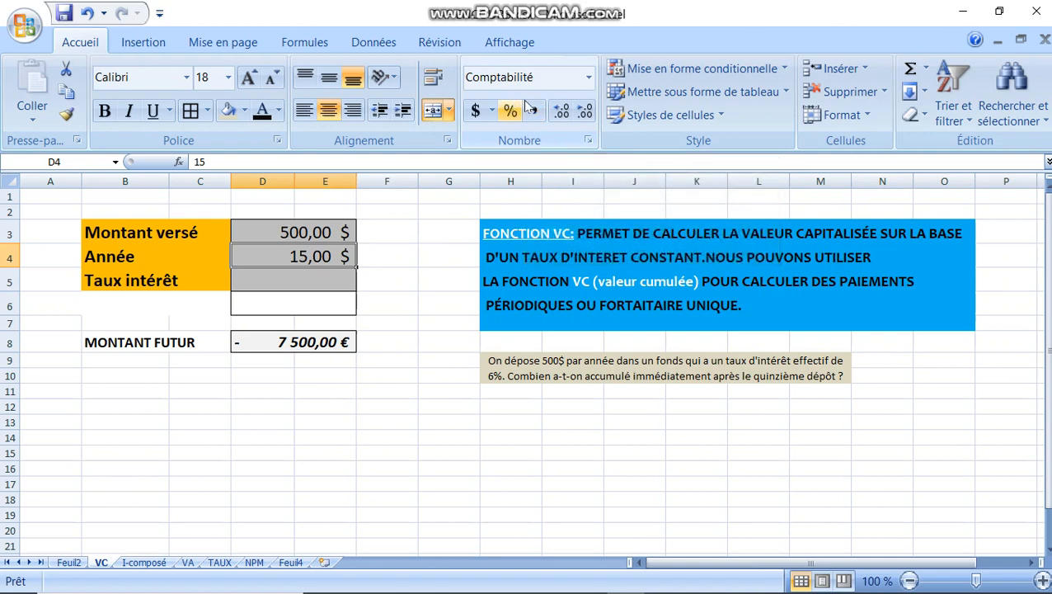
{"action": "left_click", "coordinate": [588, 76]}
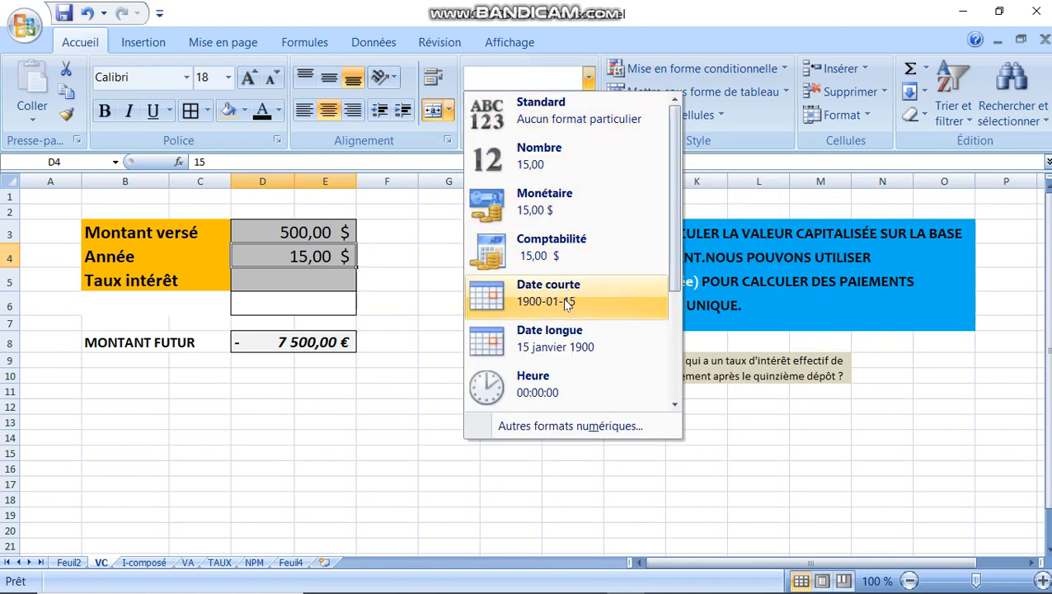
{"action": "left_click", "coordinate": [544, 169]}
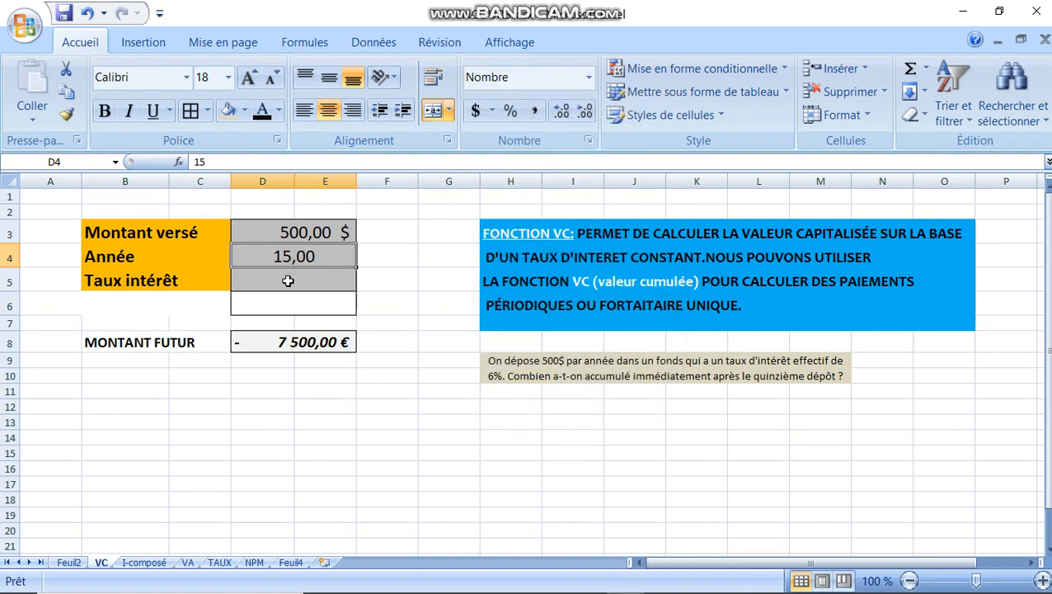
{"action": "left_click", "coordinate": [560, 110]}
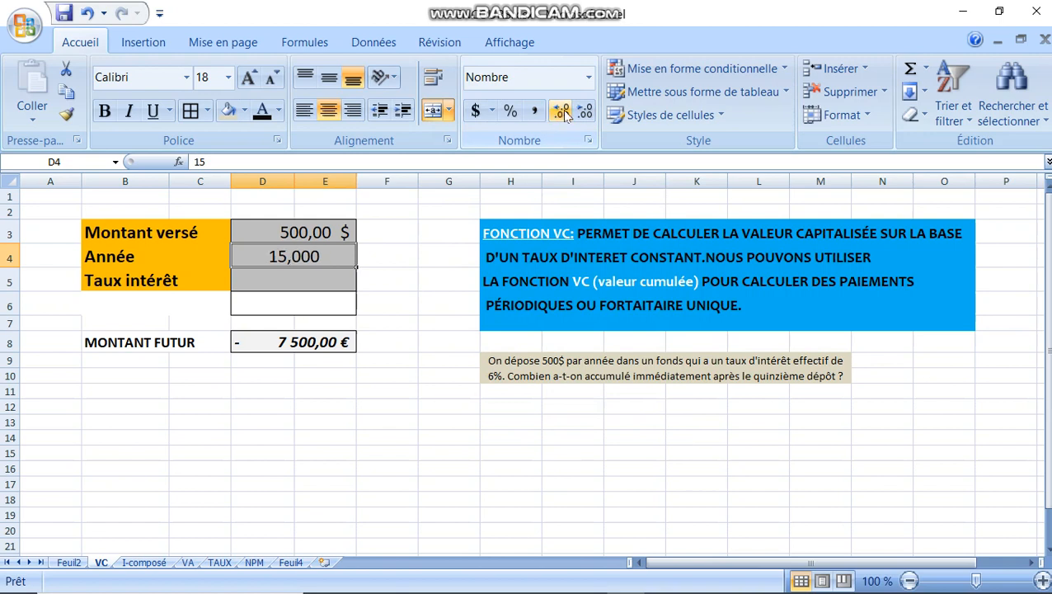
{"action": "left_click", "coordinate": [583, 112]}
{"action": "left_click", "coordinate": [583, 112]}
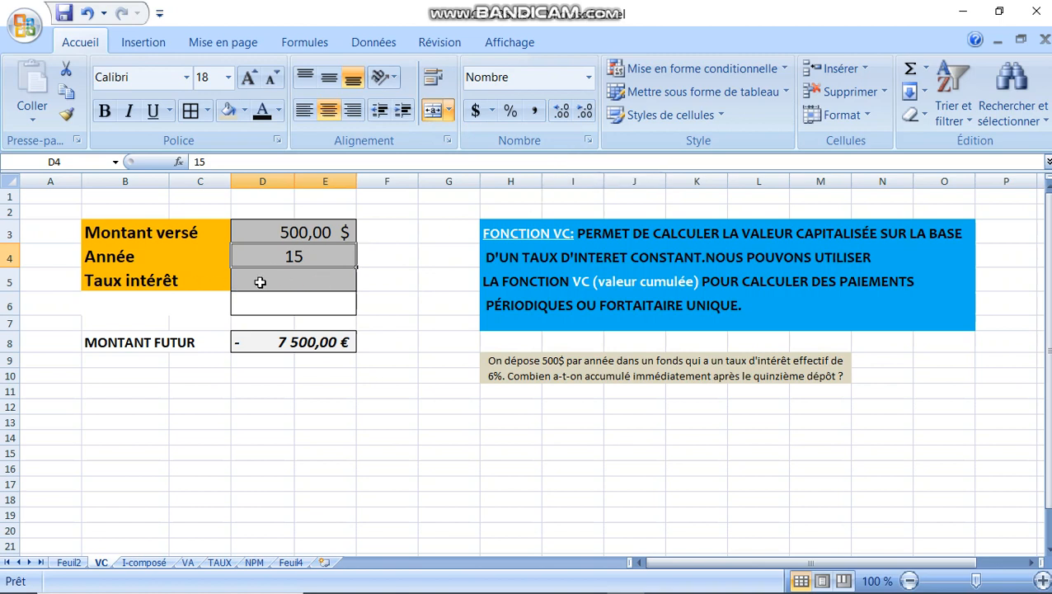
Step: Enter 6% as the Taux intérêt in D5
{"action": "left_click", "coordinate": [260, 282]}
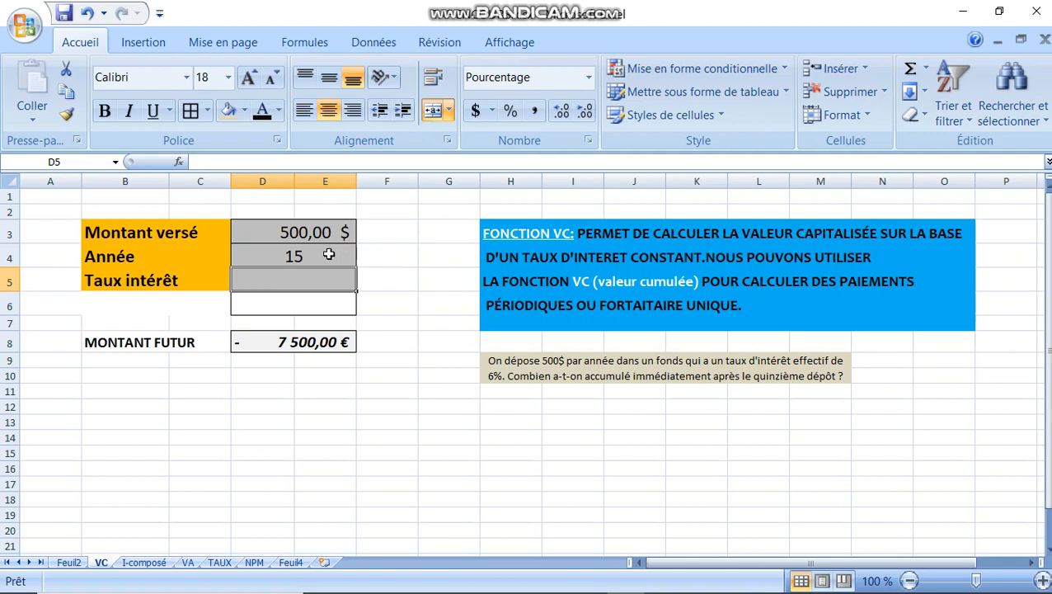
{"action": "type", "text": "6"}
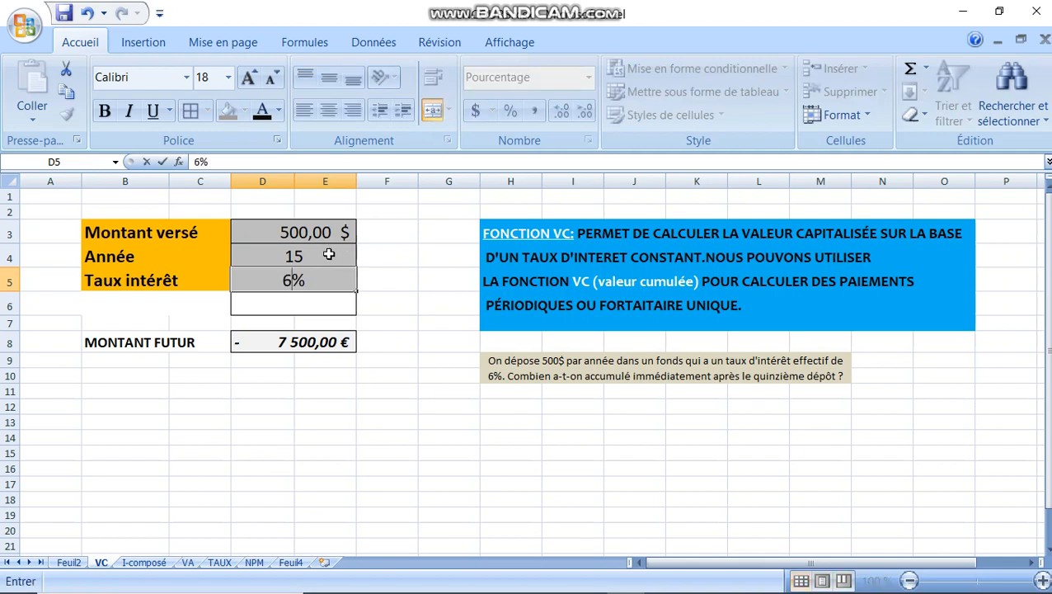
Step: Remove the decimals from the Montant versé in D3 and make the amount negative, -500
{"action": "left_click", "coordinate": [272, 228]}
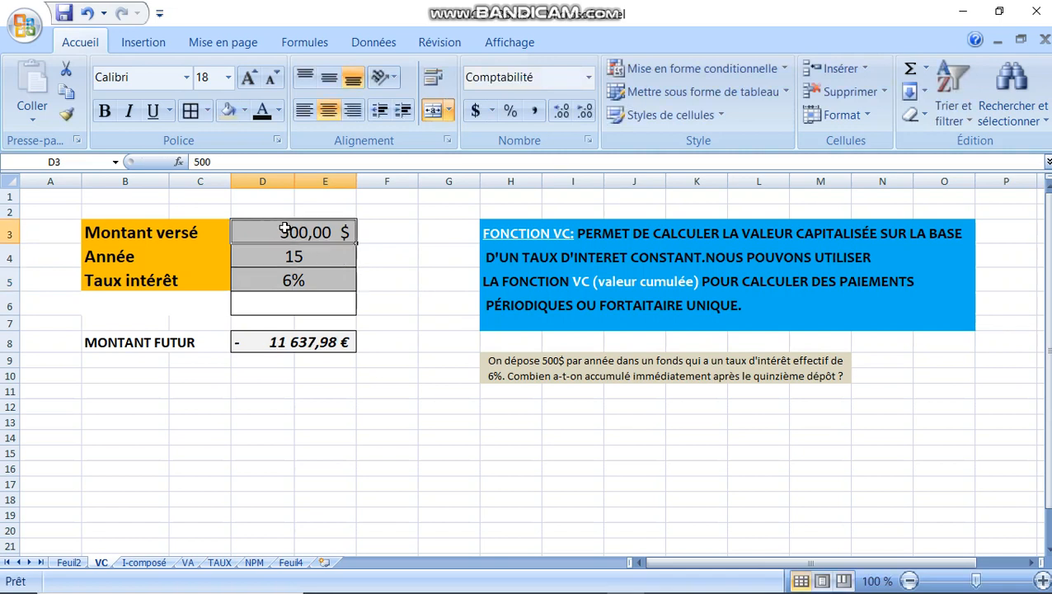
{"action": "left_click", "coordinate": [581, 113]}
{"action": "left_click", "coordinate": [580, 113]}
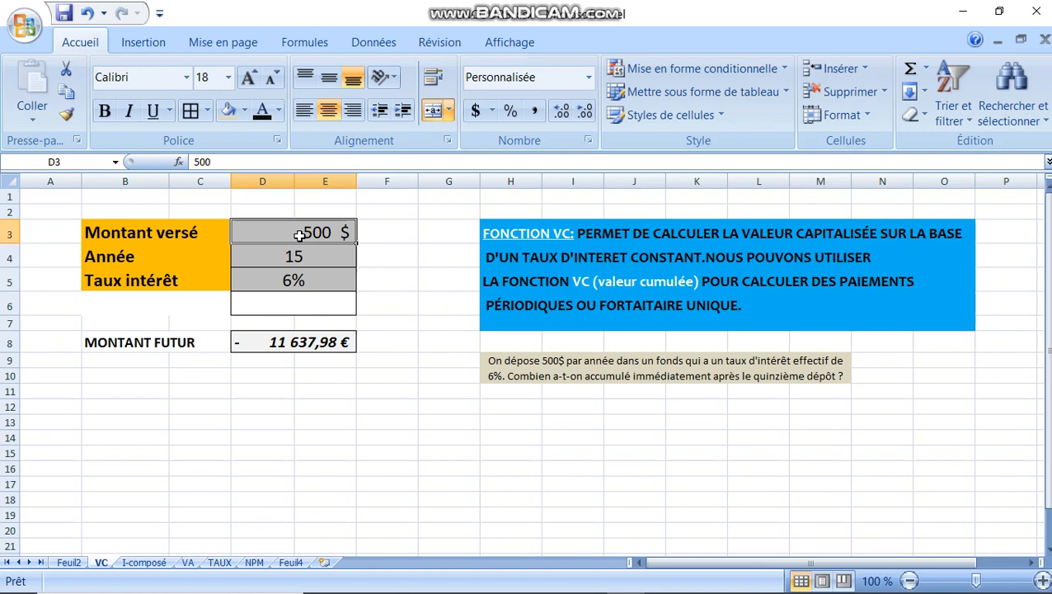
{"action": "left_click", "coordinate": [192, 162]}
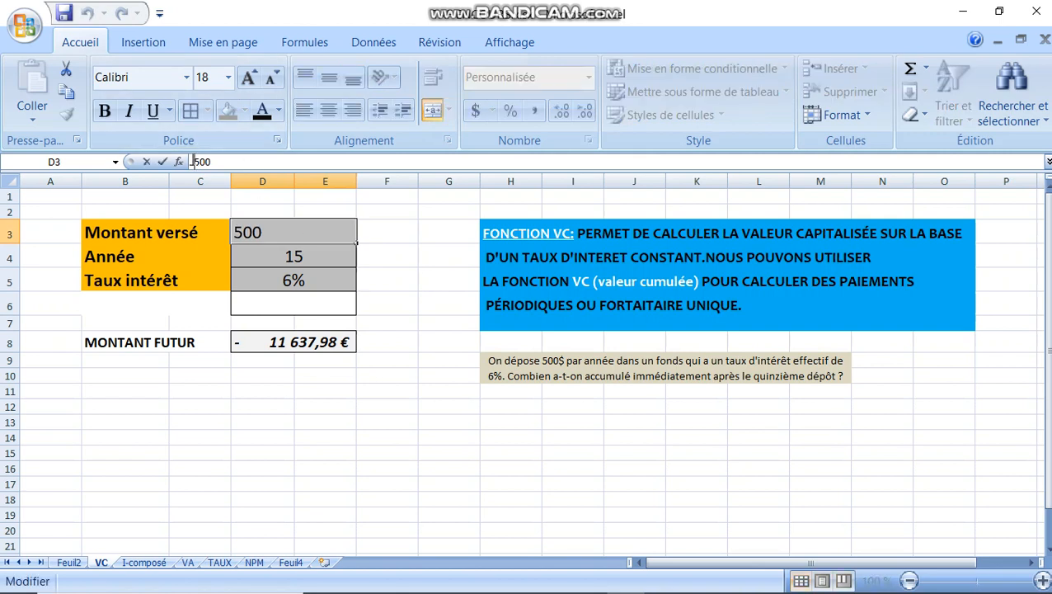
{"action": "type", "text": "-"}
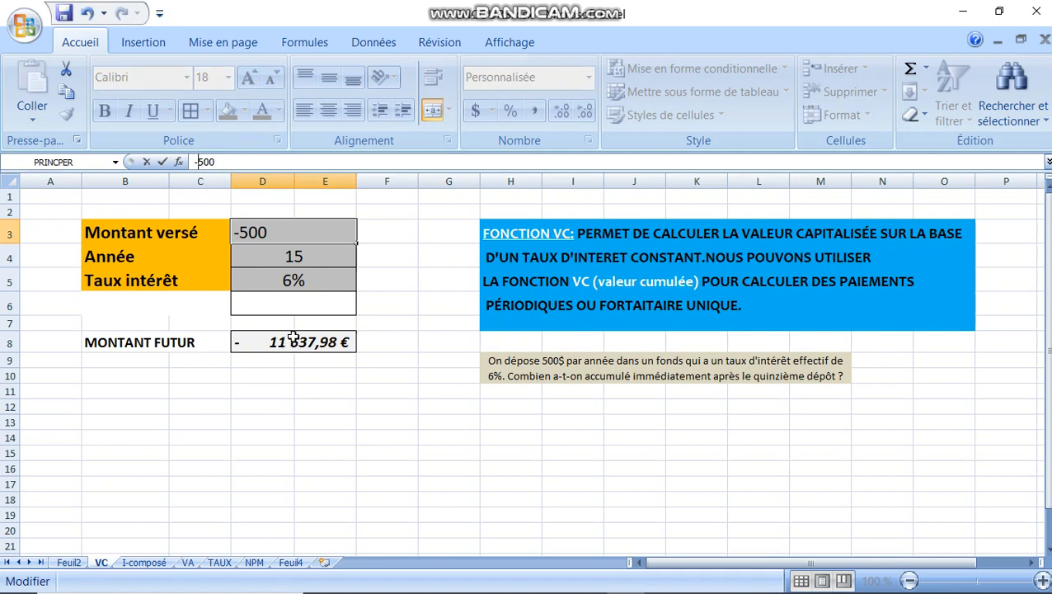
{"action": "key", "text": "Return"}
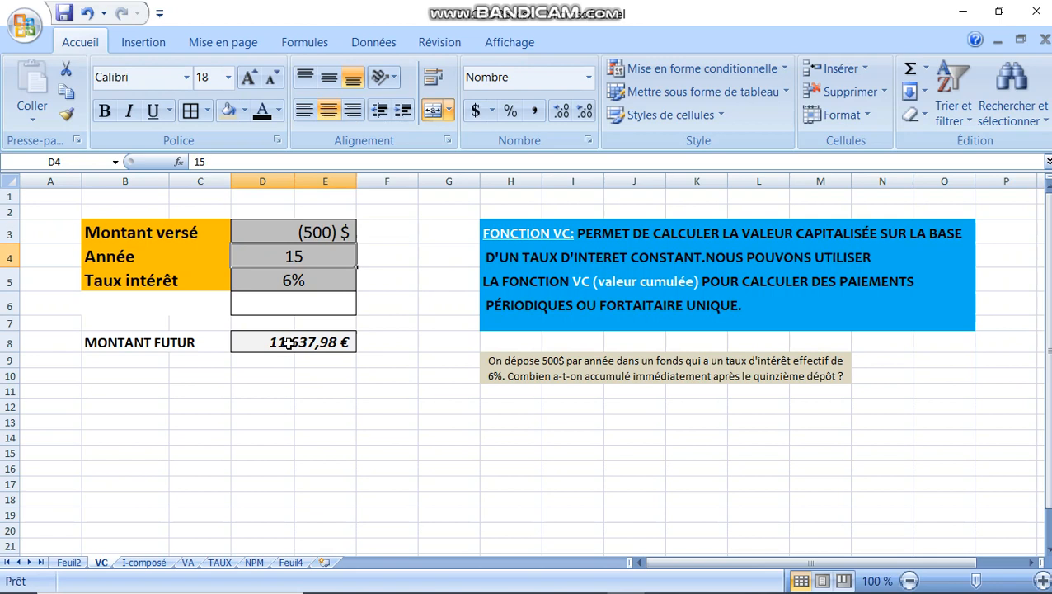
Step: Delete the existing VC formula from the MONTANT FUTUR cell D8
{"action": "left_click", "coordinate": [287, 345]}
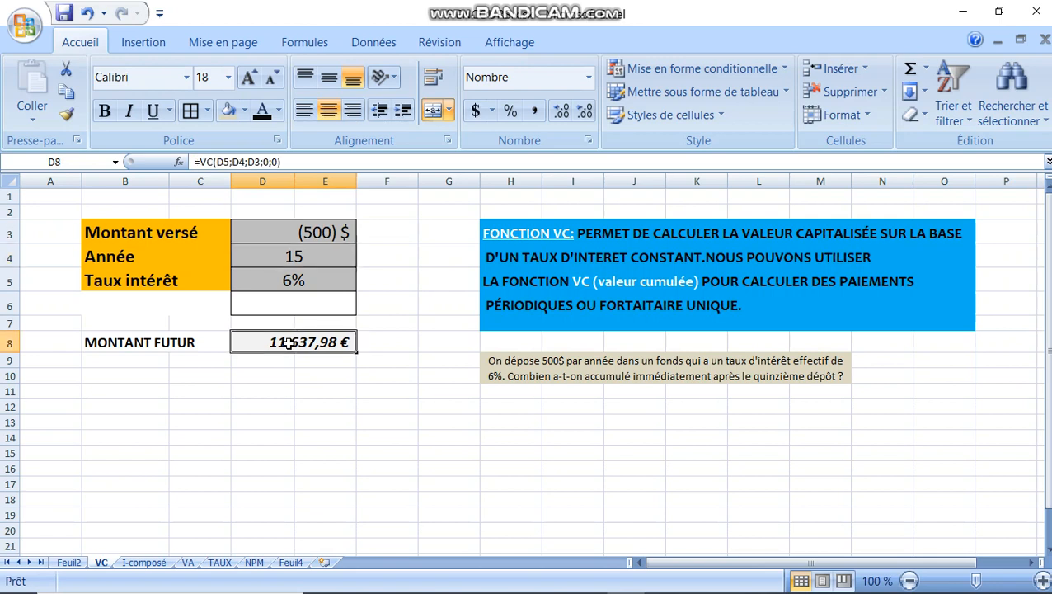
{"action": "left_click", "coordinate": [306, 164]}
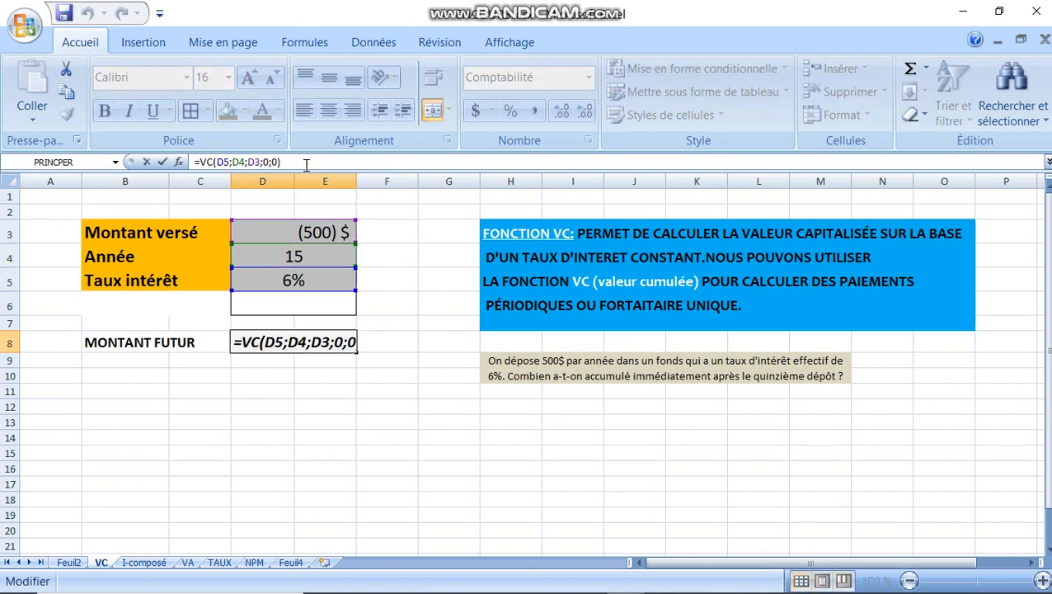
{"action": "key", "text": "BackSpace"}
{"action": "key", "text": "BackSpace"}
{"action": "key", "text": "BackSpace"}
{"action": "key", "text": "BackSpace"}
{"action": "key", "text": "BackSpace"}
{"action": "key", "text": "BackSpace"}
{"action": "key", "text": "BackSpace"}
{"action": "key", "text": "BackSpace"}
{"action": "key", "text": "BackSpace"}
{"action": "key", "text": "BackSpace"}
{"action": "key", "text": "BackSpace"}
{"action": "key", "text": "BackSpace"}
{"action": "key", "text": "BackSpace"}
{"action": "key", "text": "BackSpace"}
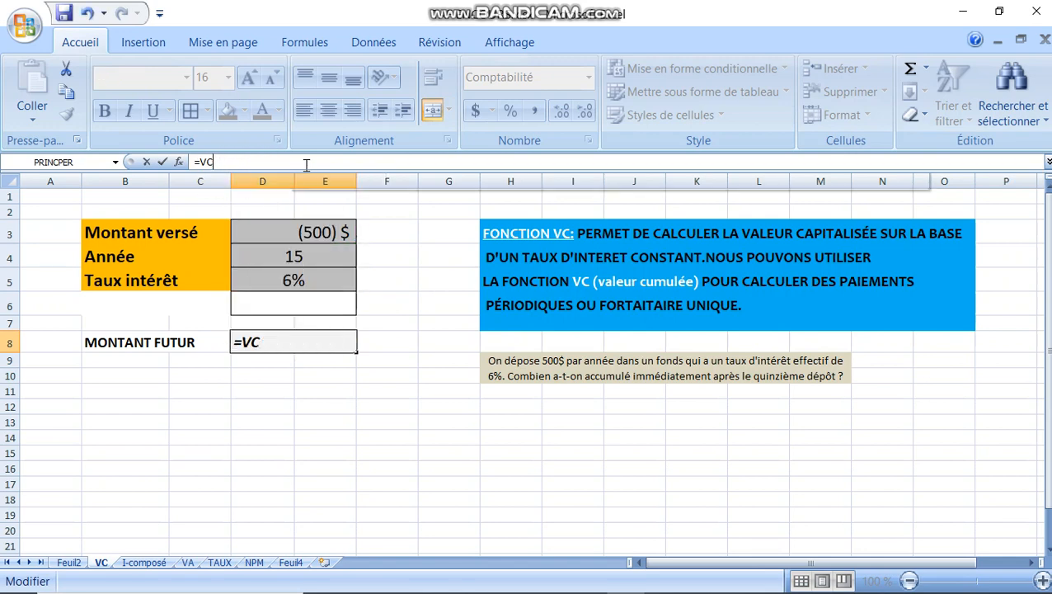
{"action": "key", "text": "BackSpace"}
{"action": "key", "text": "BackSpace"}
{"action": "key", "text": "BackSpace"}
{"action": "key", "text": "Return"}
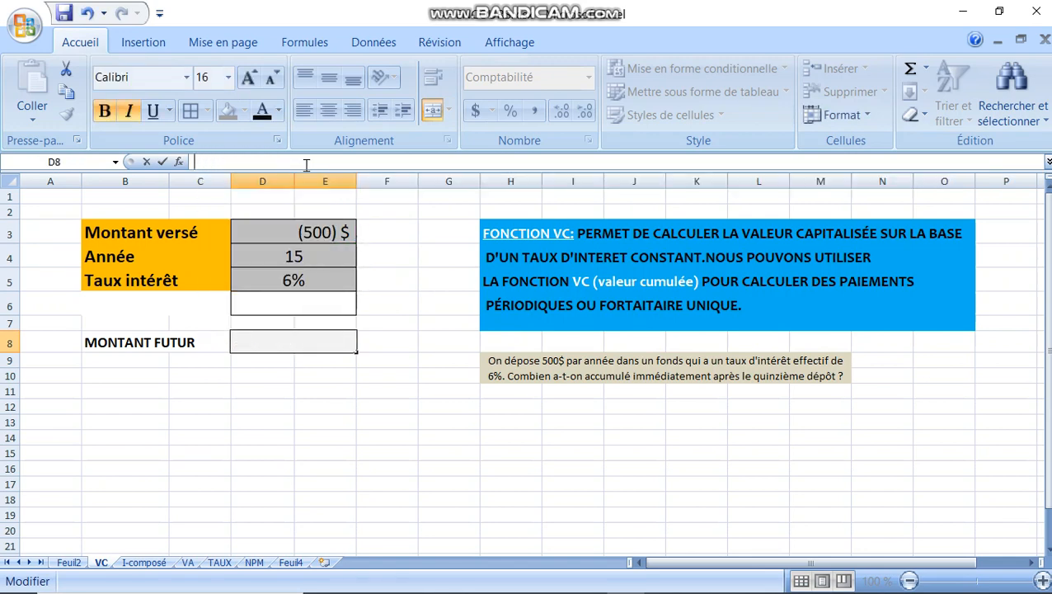
Step: Start a formula in the MONTANT FUTUR cell D8 and insert the financial function VC
{"action": "left_click", "coordinate": [142, 340]}
{"action": "left_click", "coordinate": [269, 341]}
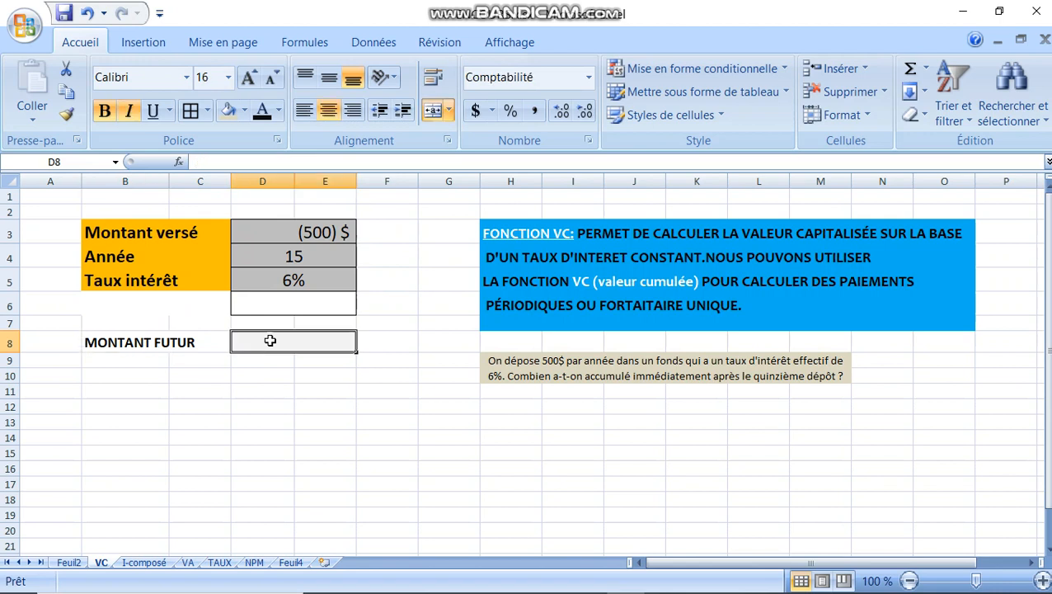
{"action": "type", "text": "="}
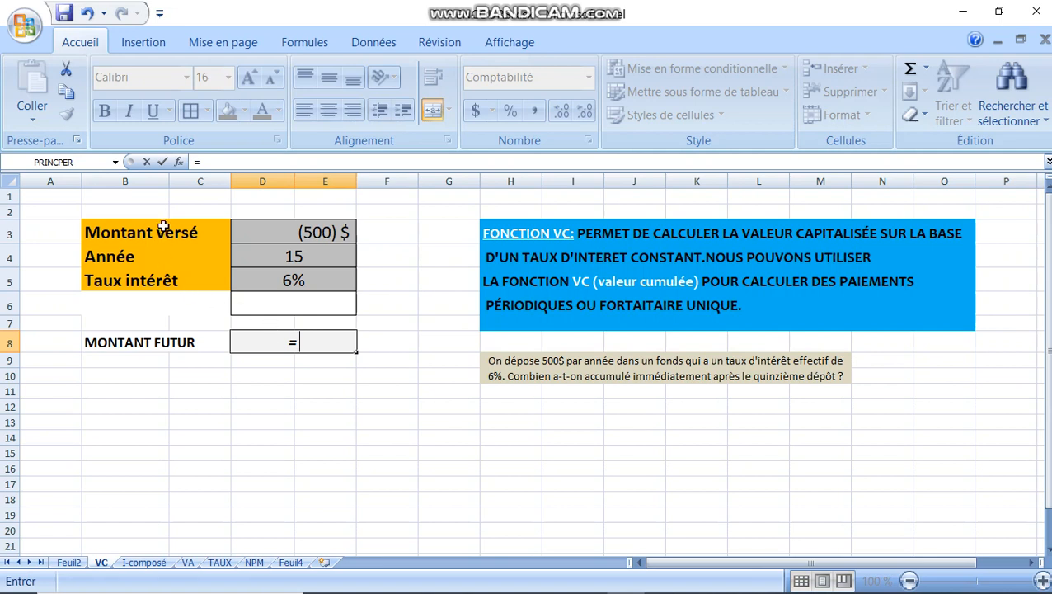
{"action": "left_click", "coordinate": [304, 42]}
{"action": "left_click", "coordinate": [105, 119]}
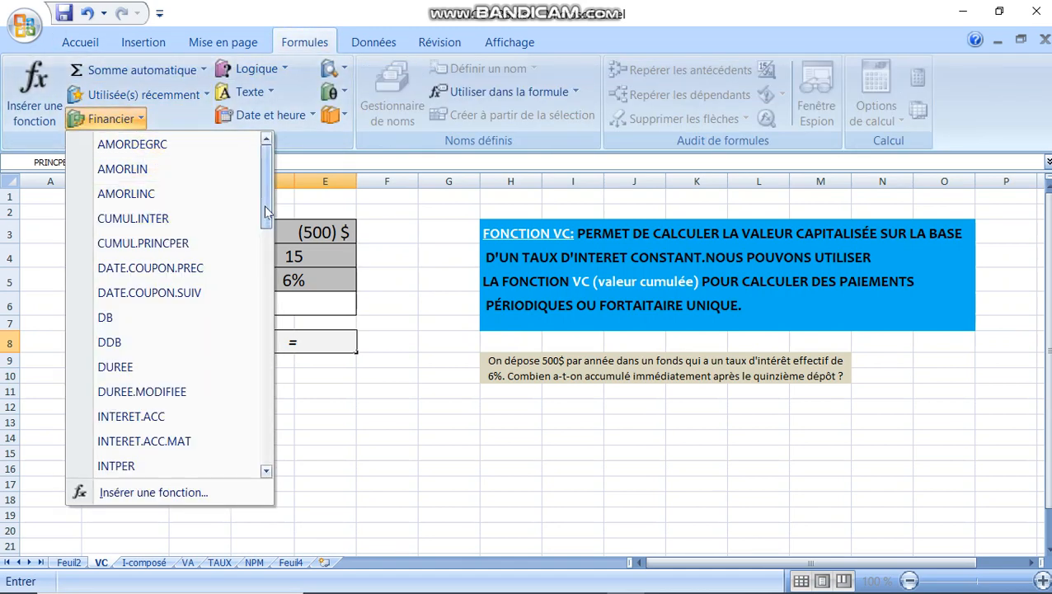
{"action": "left_click_drag", "start_coordinate": [267, 188], "coordinate": [250, 451]}
{"action": "left_click", "coordinate": [155, 391]}
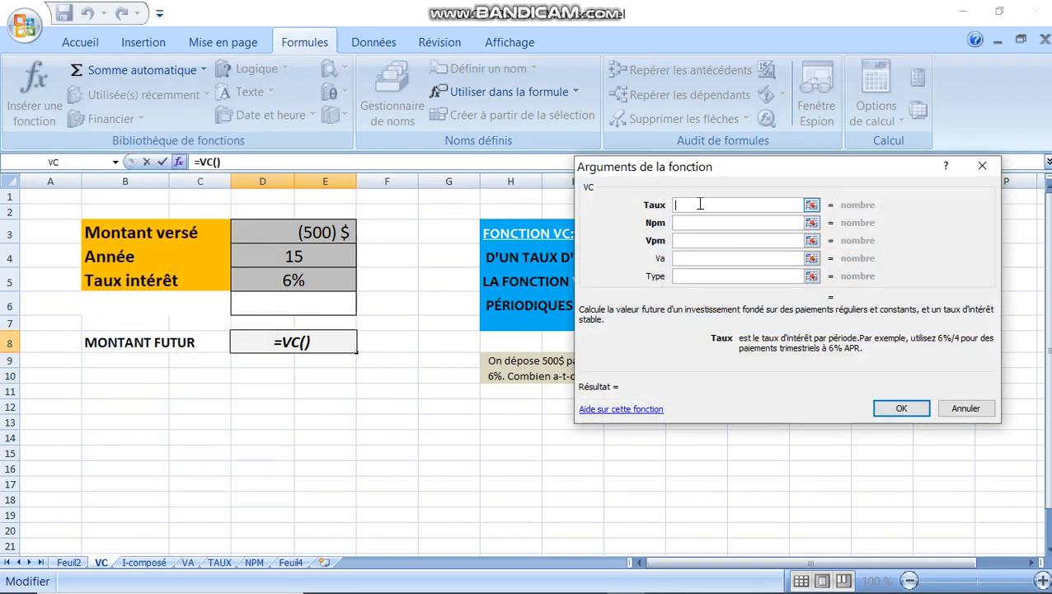
Step: Set the VC arguments to D5 for Taux, D4 for Npm and D3 for Vpm
{"action": "left_click", "coordinate": [305, 279]}
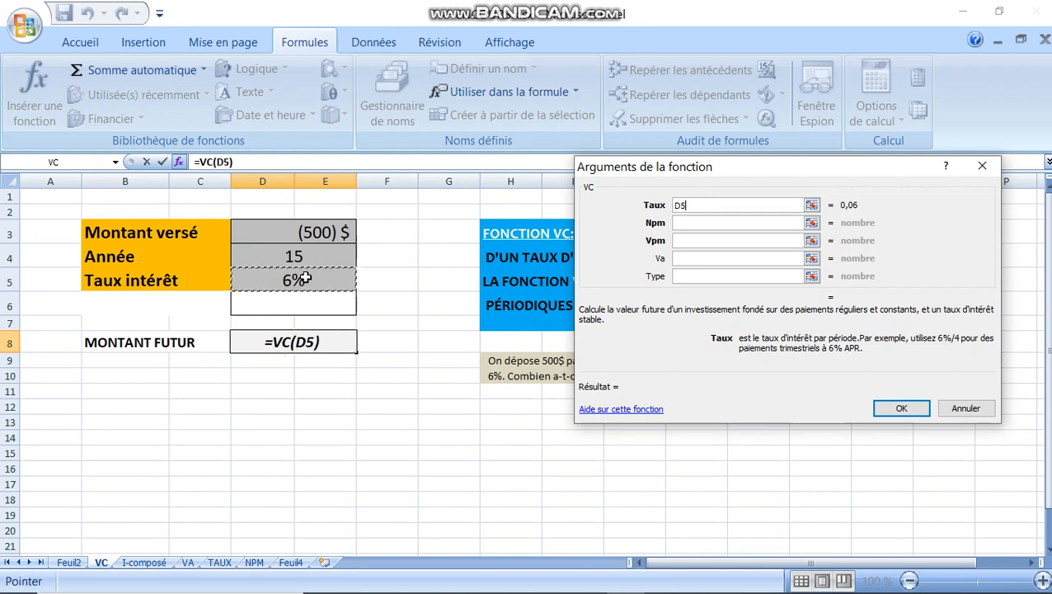
{"action": "left_click", "coordinate": [692, 226]}
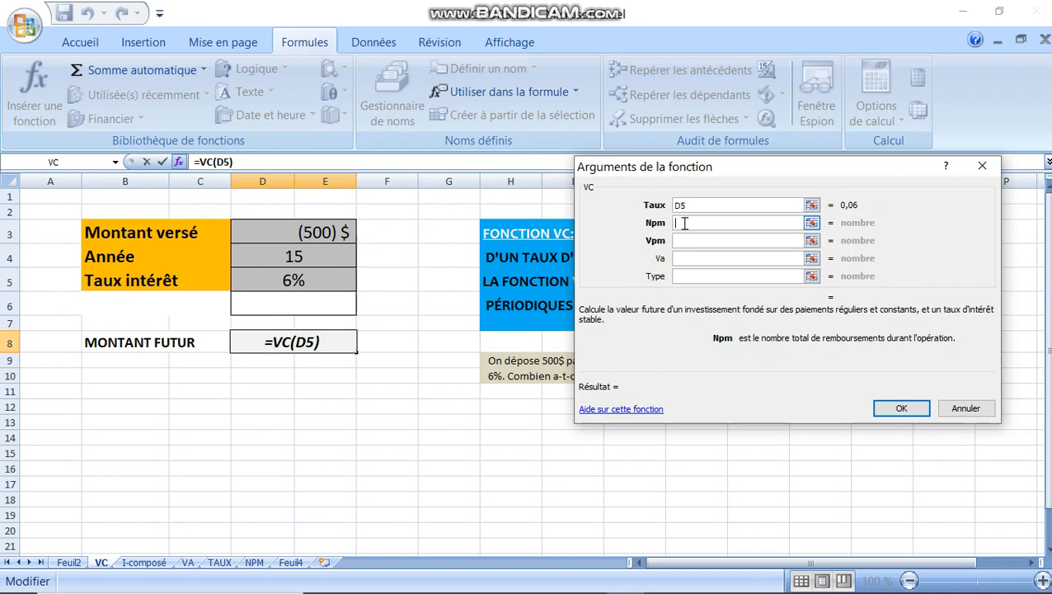
{"action": "left_click", "coordinate": [314, 259]}
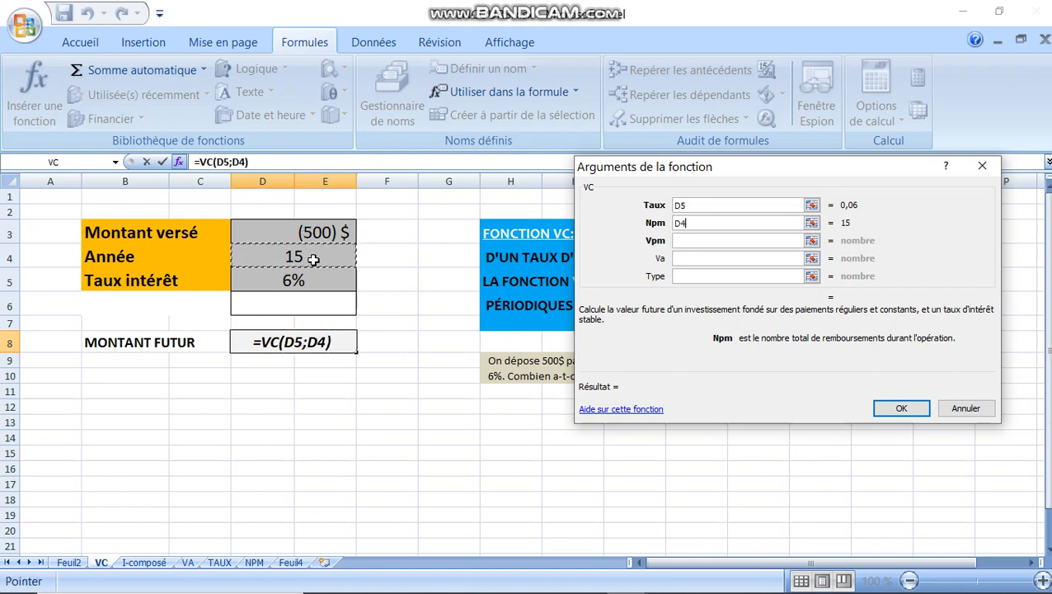
{"action": "left_click", "coordinate": [713, 240]}
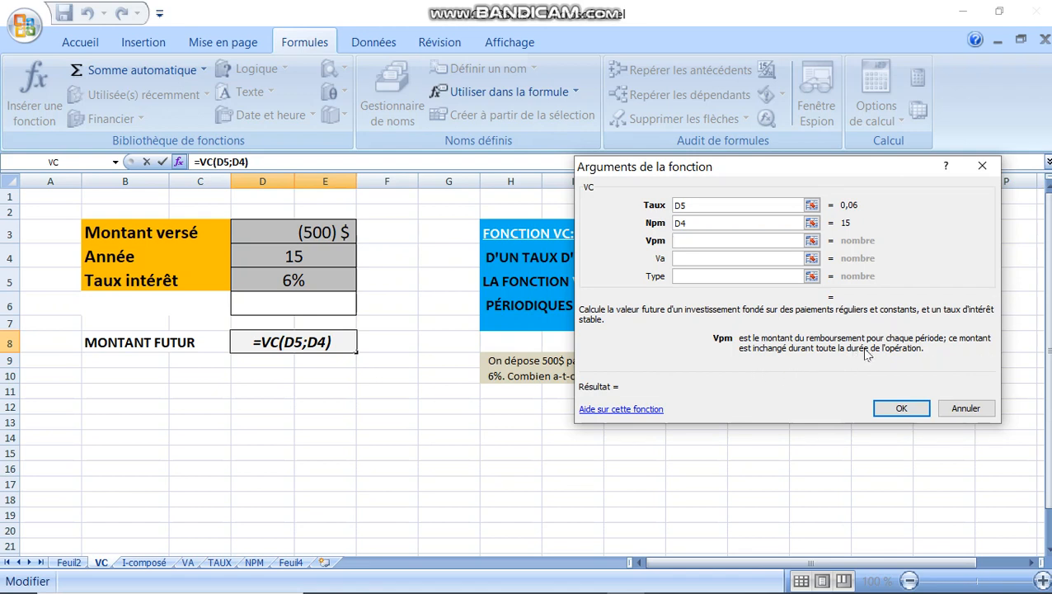
{"action": "left_click", "coordinate": [316, 235]}
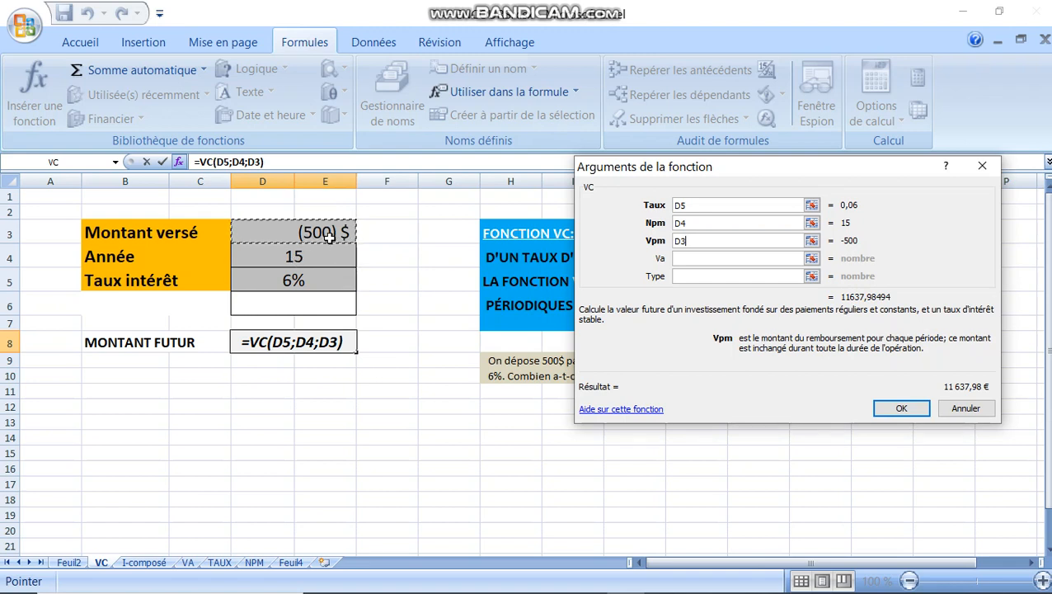
Step: Set the VC arguments Va and Type to 0 and accept the function in D8
{"action": "left_click", "coordinate": [707, 257]}
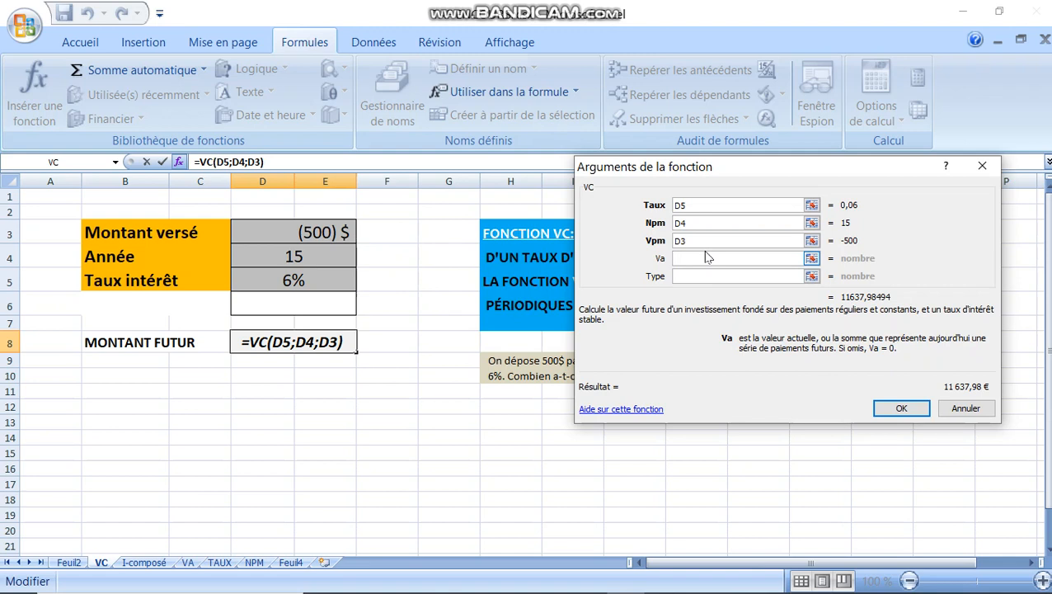
{"action": "type", "text": "0"}
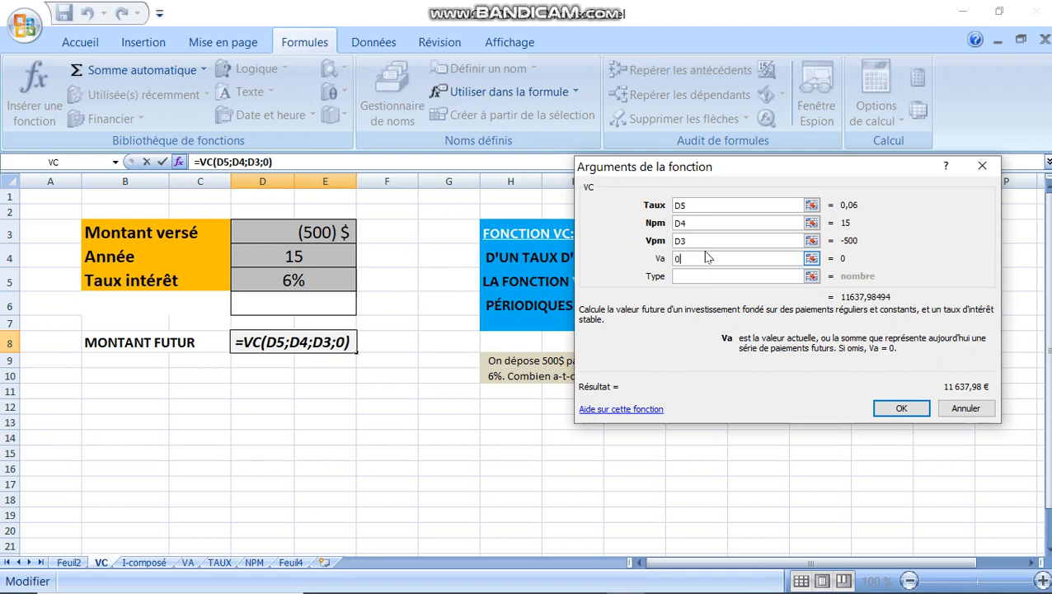
{"action": "left_click", "coordinate": [697, 279]}
{"action": "type", "text": "0"}
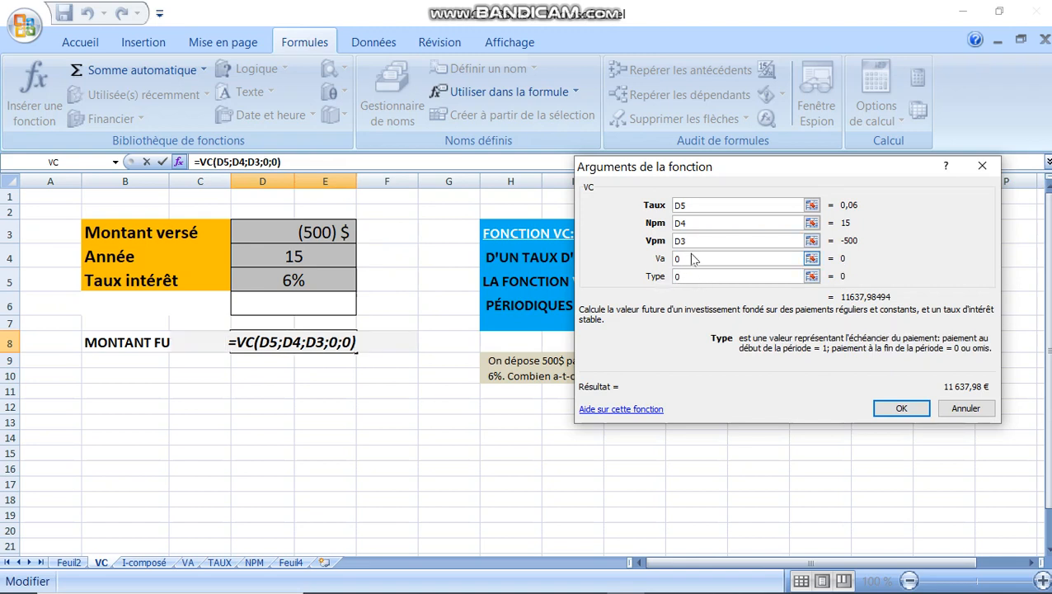
{"action": "double_click", "coordinate": [682, 258]}
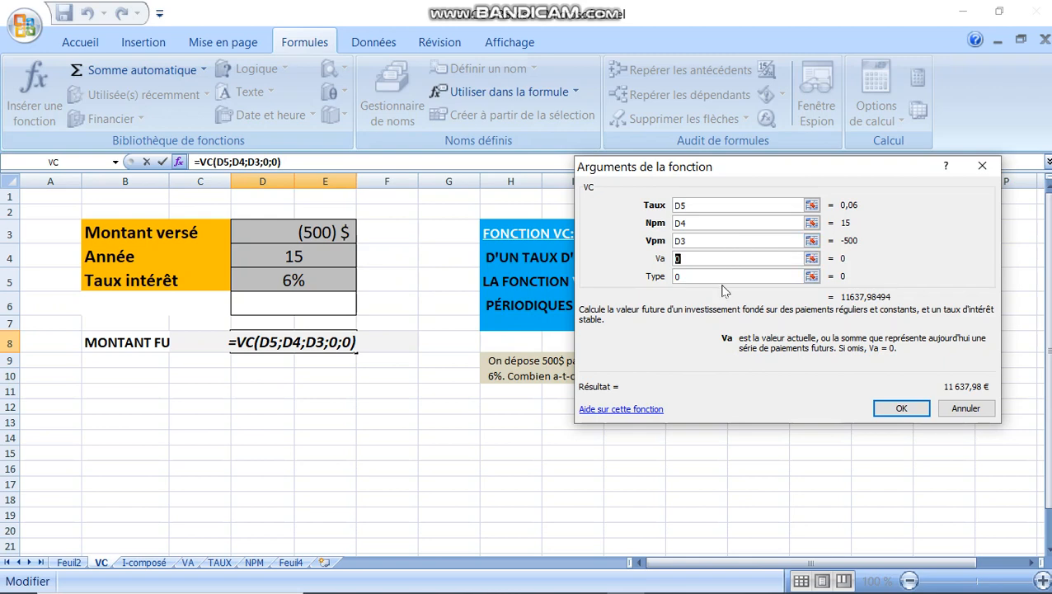
{"action": "left_click", "coordinate": [878, 414]}
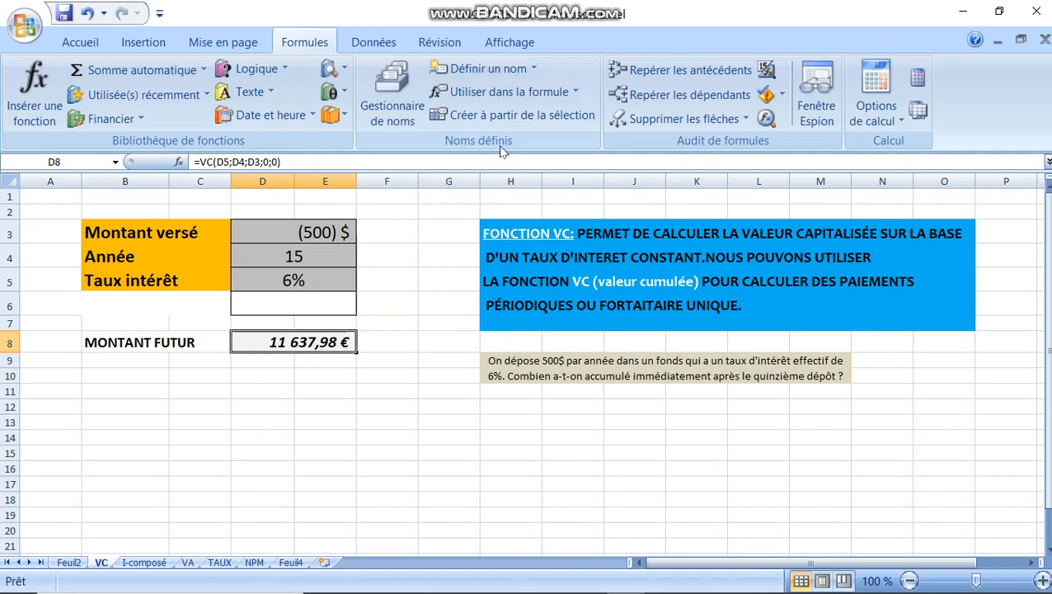
Step: Format the MONTANT FUTUR cell D8 in the dollar accounting format
{"action": "left_click", "coordinate": [73, 44]}
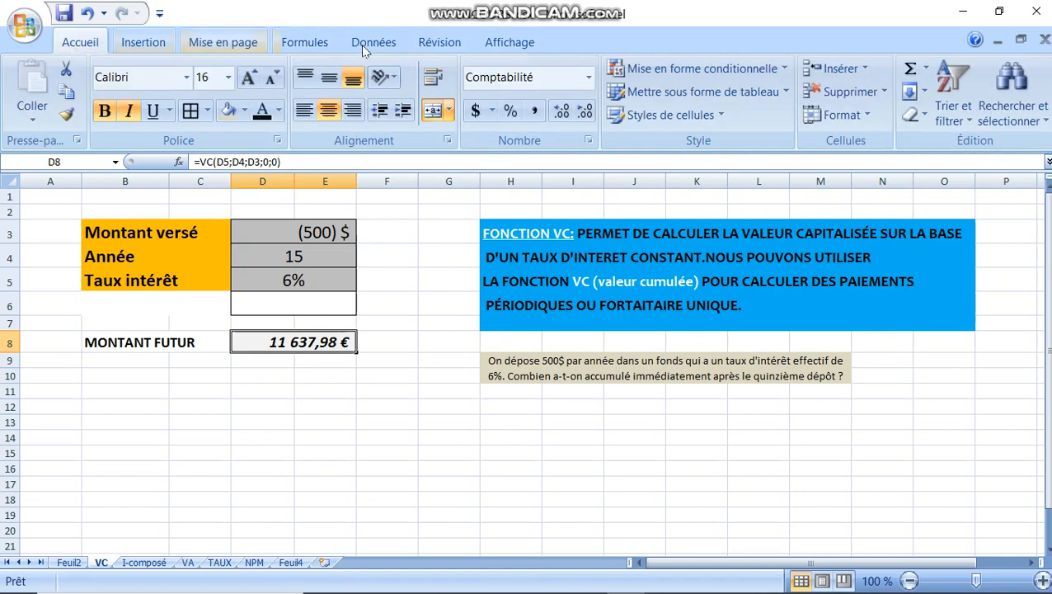
{"action": "left_click", "coordinate": [475, 113]}
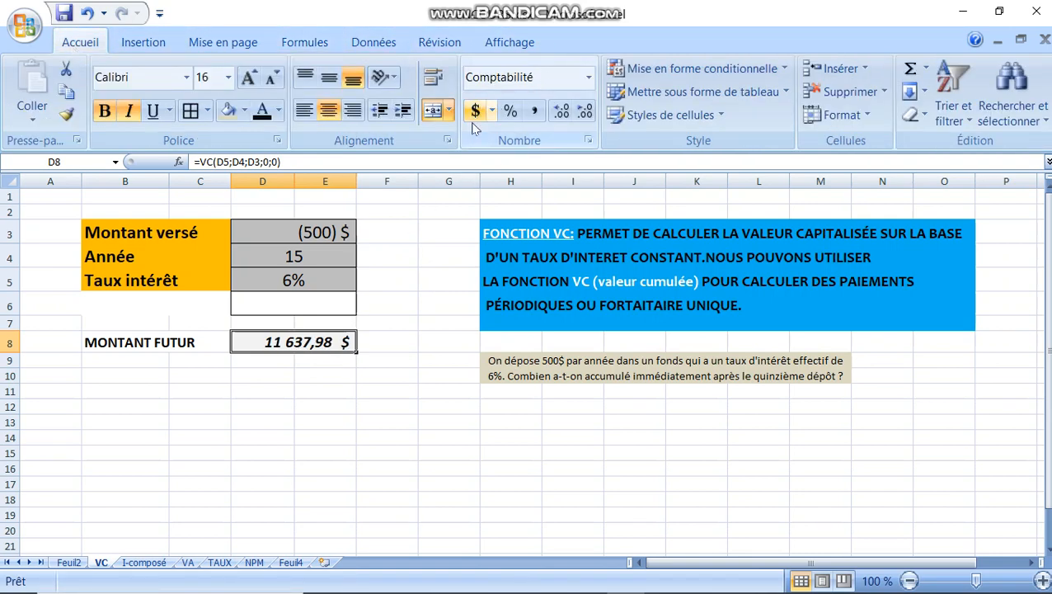
Step: Examine the raw value stored in the Montant versé cell D3
{"action": "left_click", "coordinate": [300, 229]}
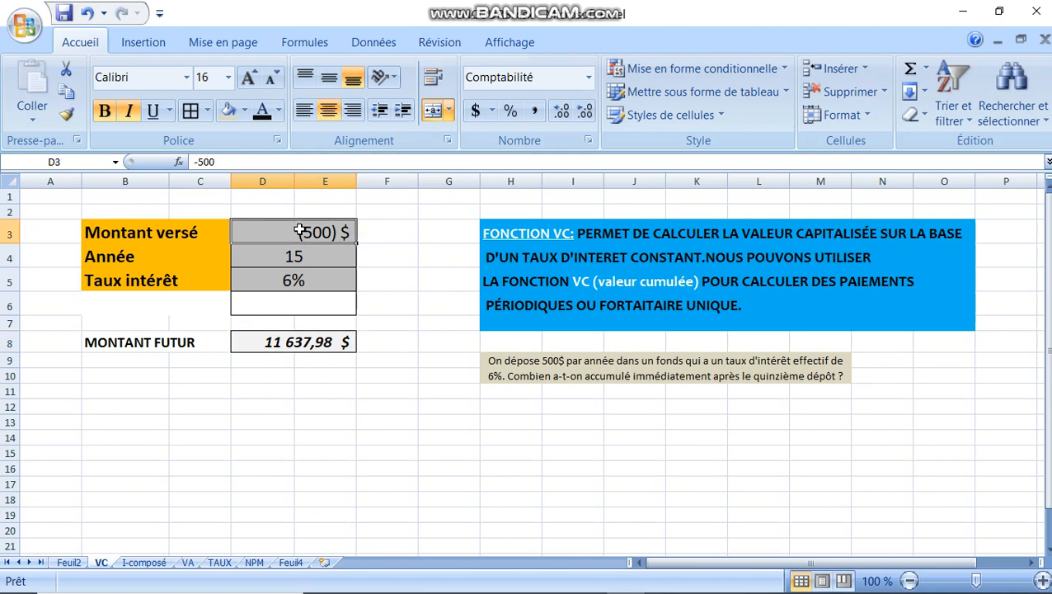
{"action": "left_click", "coordinate": [222, 170]}
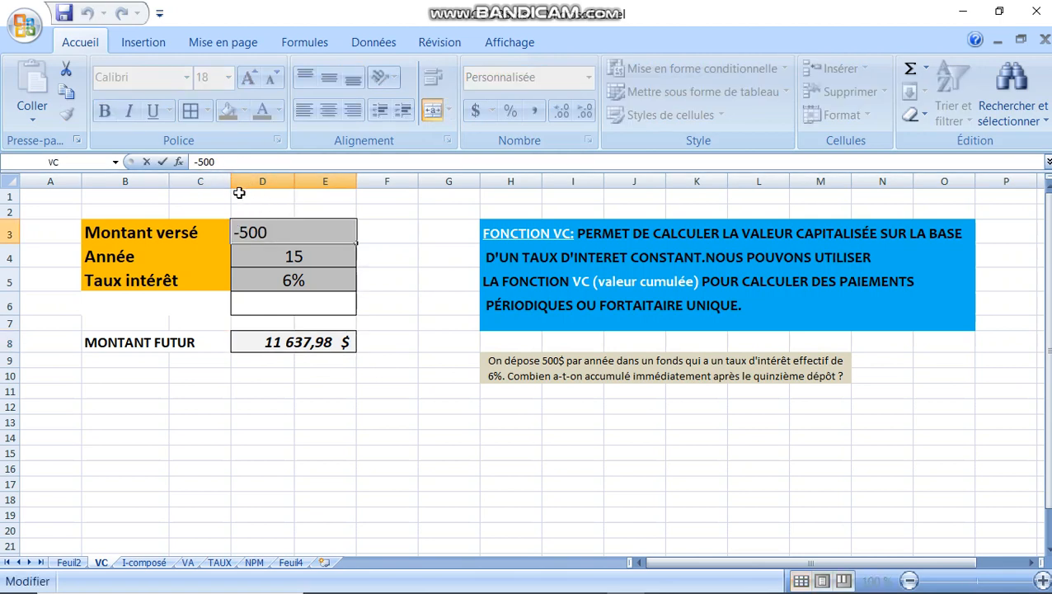
{"action": "key", "text": "Return"}
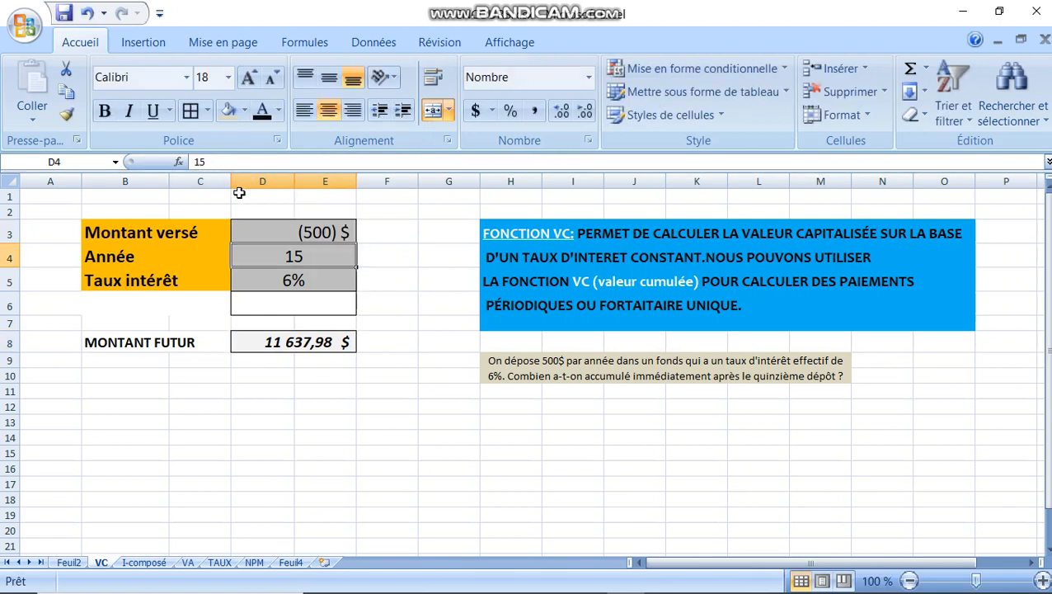
Step: Reset the Montant versé cell D3 to the Standard number format and apply the dollar accounting format to it
{"action": "left_click", "coordinate": [316, 234]}
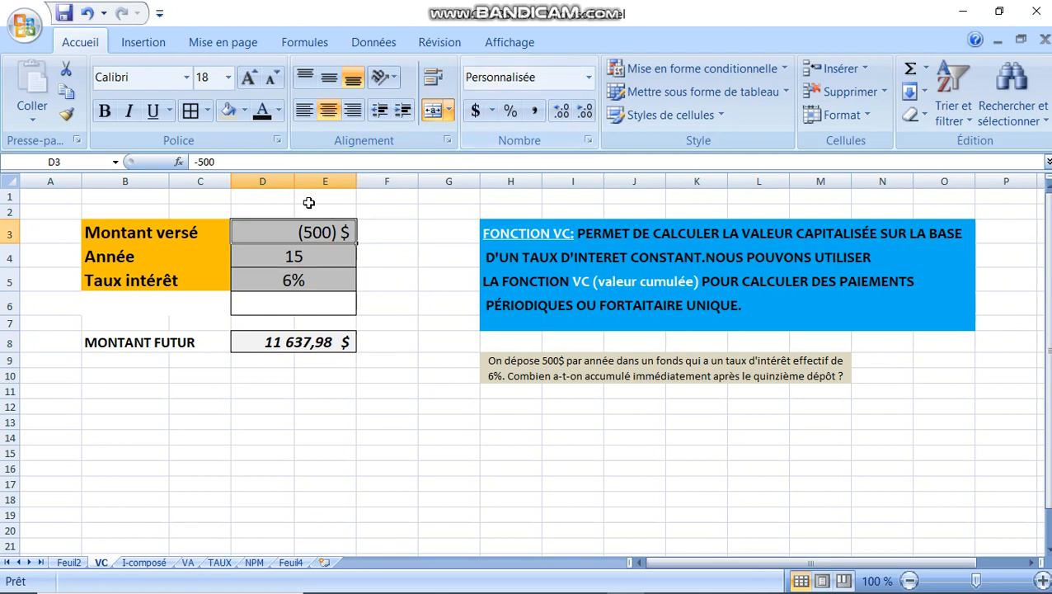
{"action": "right_click", "coordinate": [281, 236]}
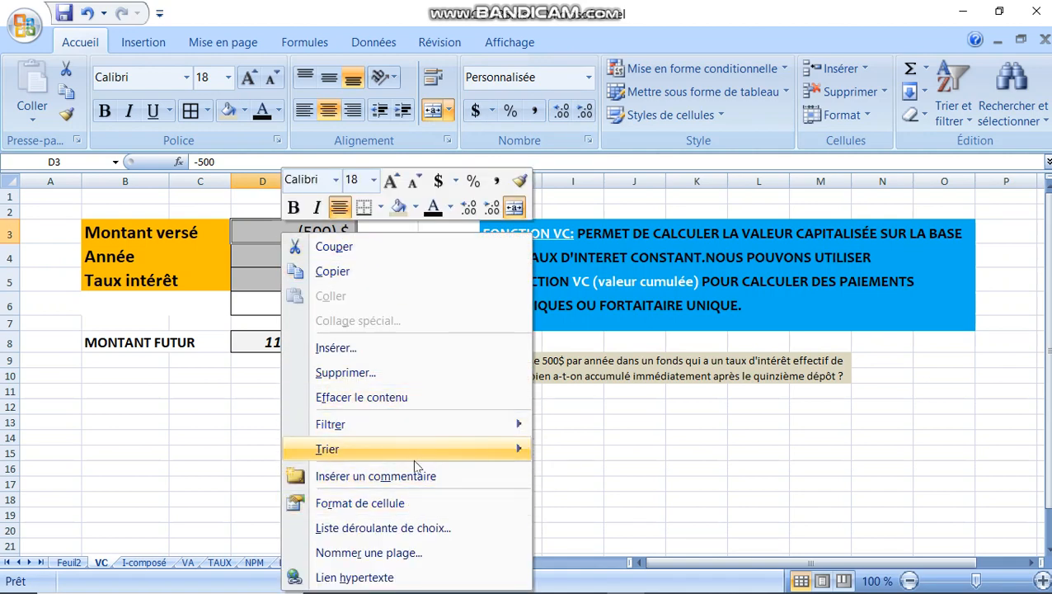
{"action": "left_click", "coordinate": [405, 505]}
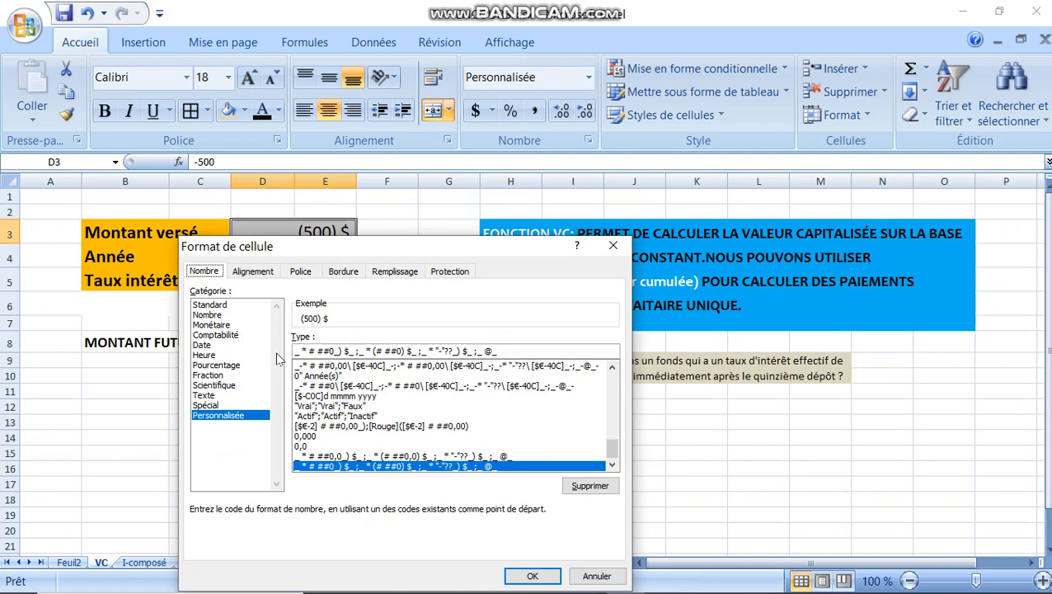
{"action": "left_click", "coordinate": [255, 306]}
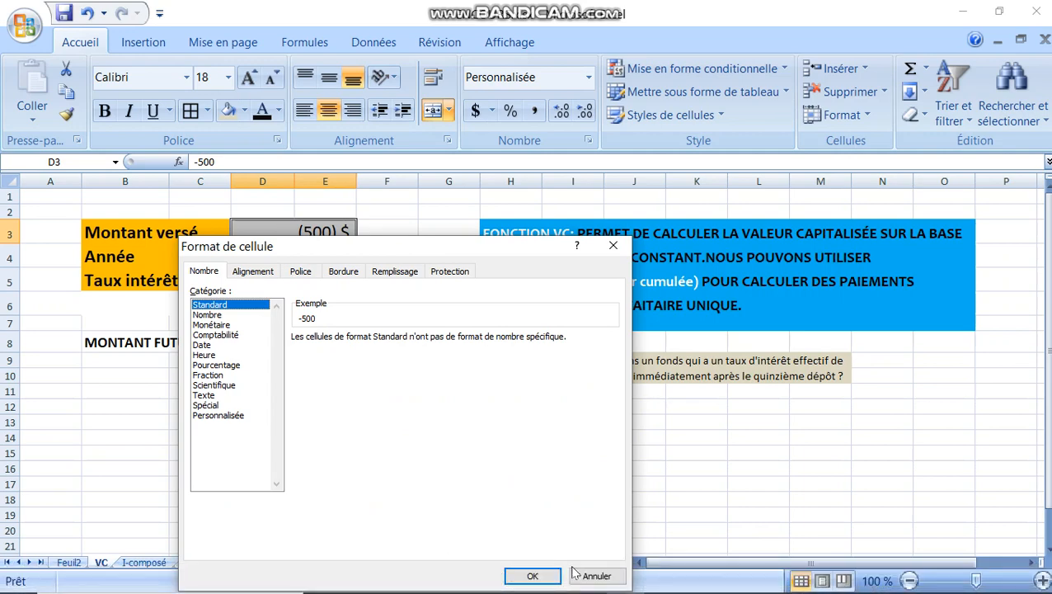
{"action": "left_click", "coordinate": [533, 574]}
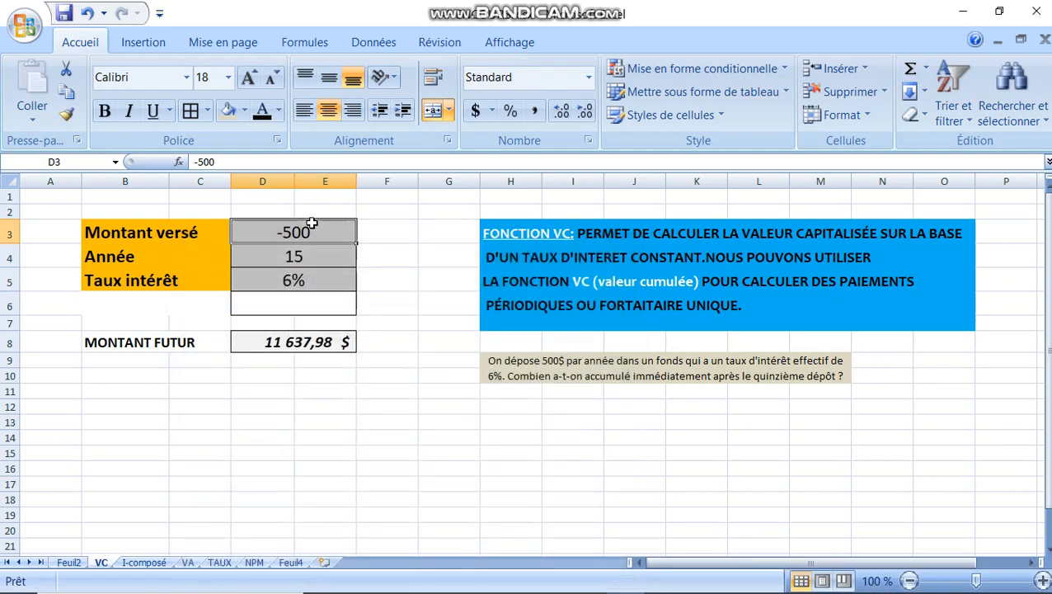
{"action": "left_click", "coordinate": [475, 111]}
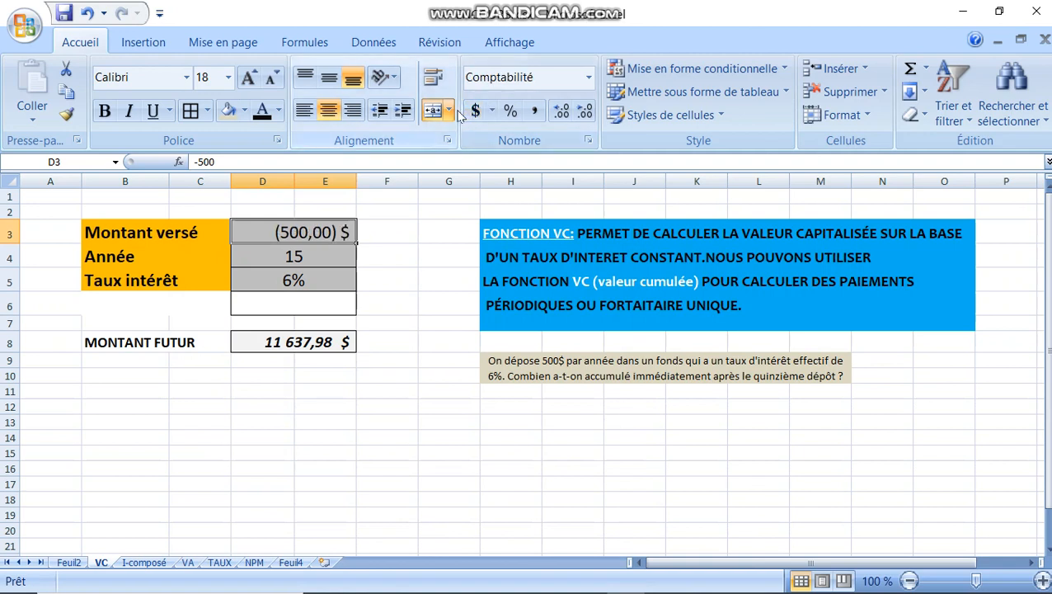
{"action": "left_click", "coordinate": [476, 110]}
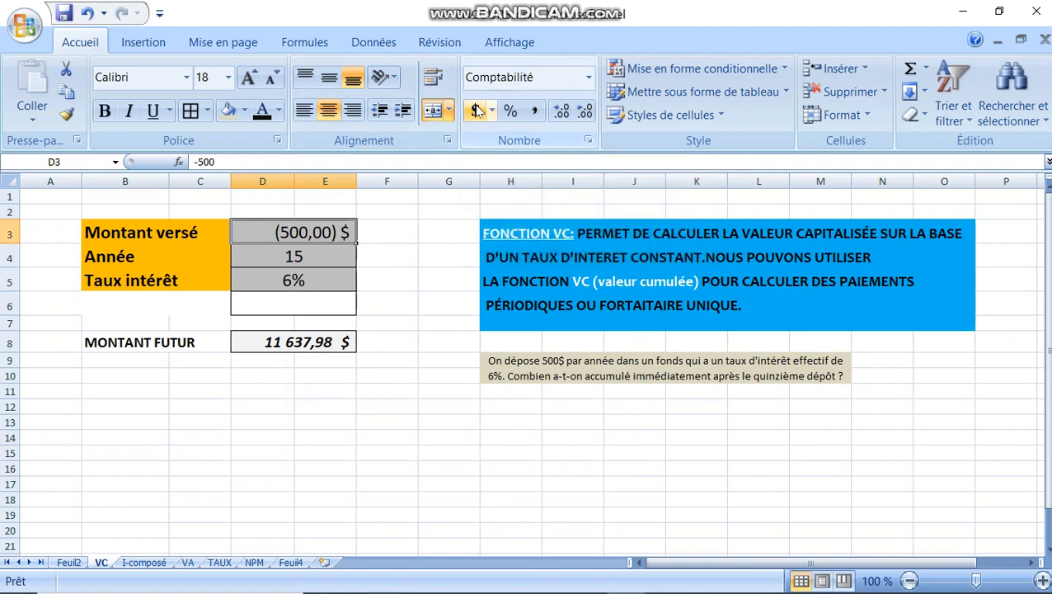